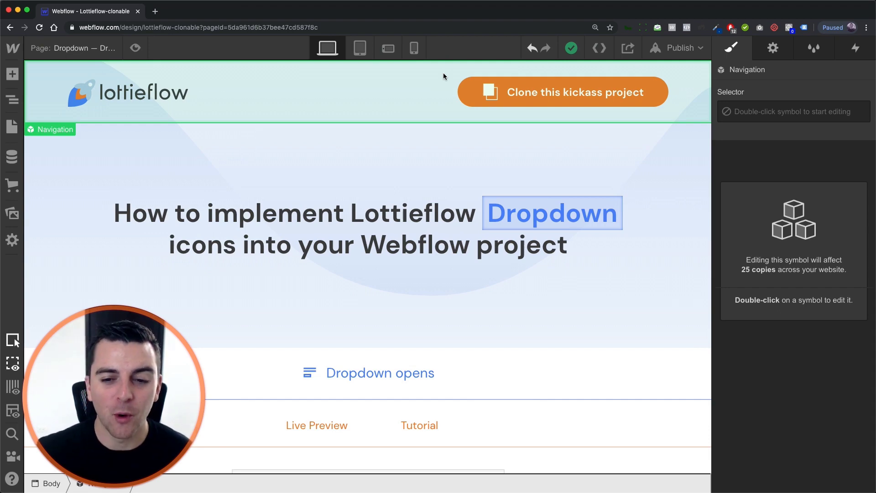
Step: Scroll down to the three collapsed FAQ dropdowns and switch to Preview mode
scroll(444, 76, "down", 8)
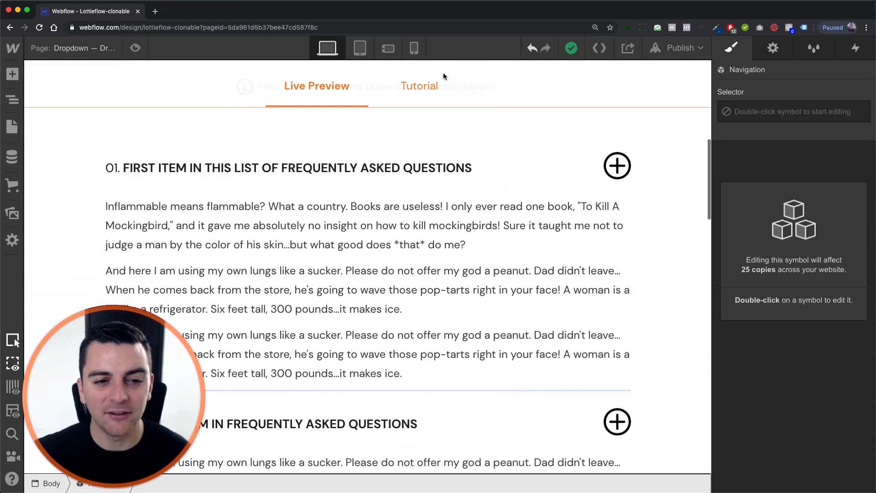
left_click(135, 48)
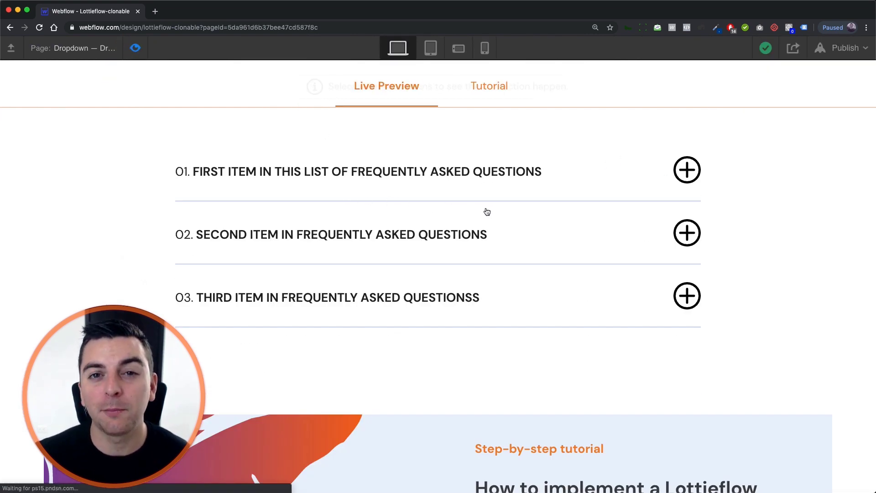
left_click(603, 183)
left_click(602, 171)
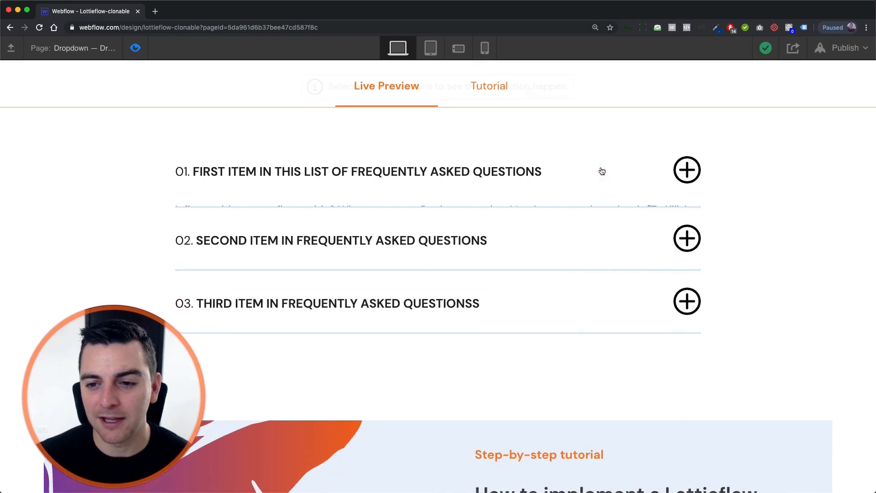
left_click(575, 237)
left_click(576, 237)
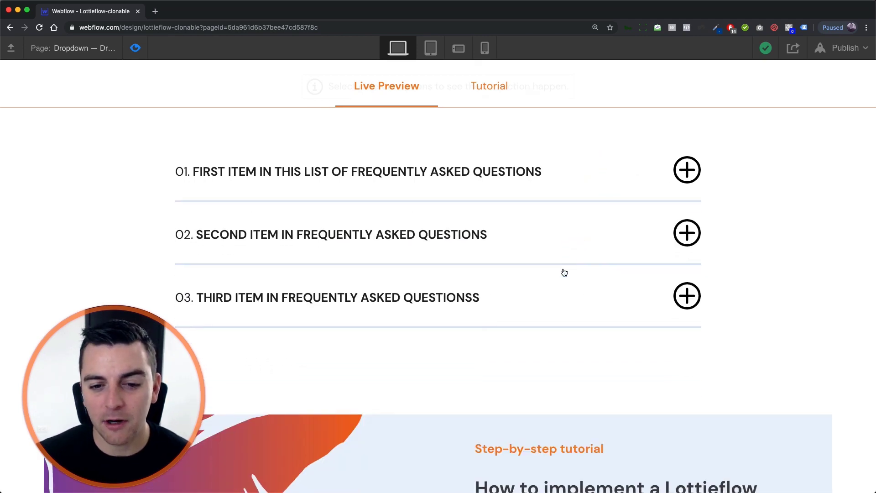
left_click(559, 279)
left_click(559, 279)
left_click(570, 230)
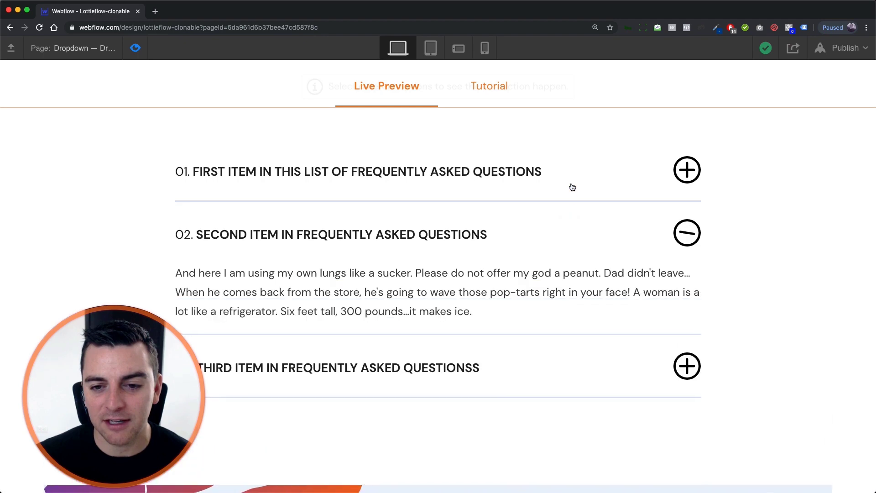
left_click(571, 179)
left_click(645, 173)
left_click(644, 174)
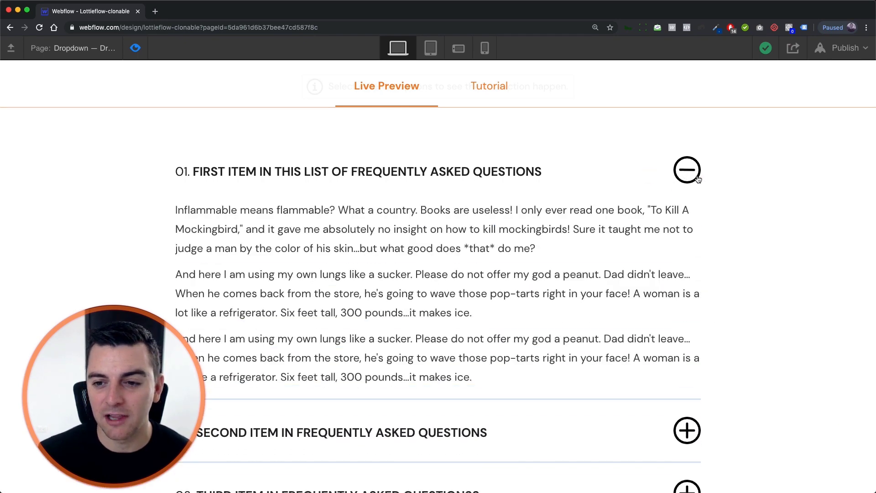
left_click(630, 171)
left_click(632, 173)
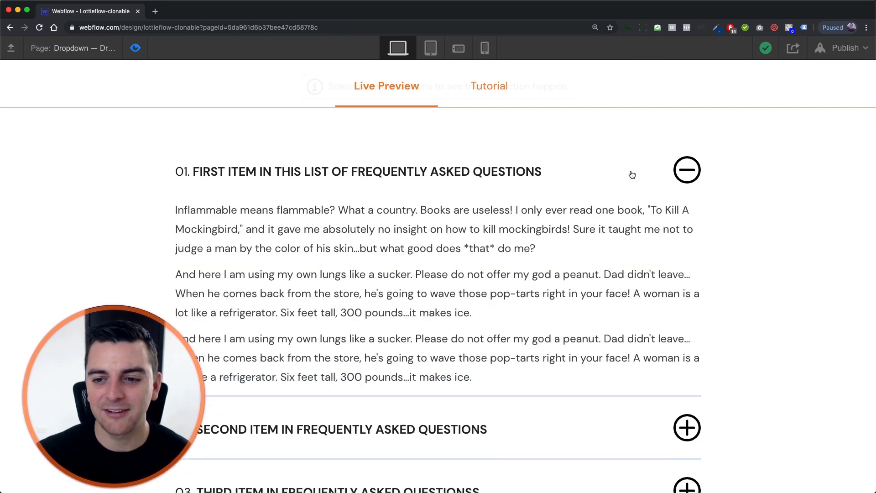
left_click(632, 175)
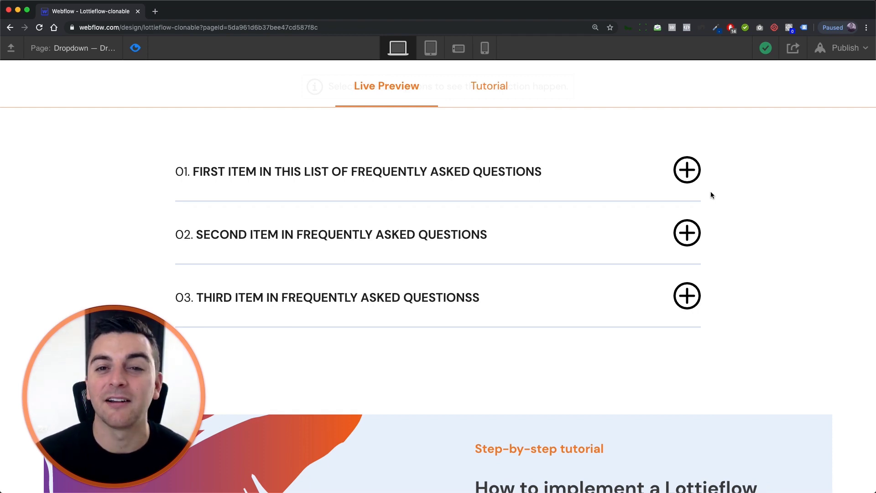
left_click(603, 190)
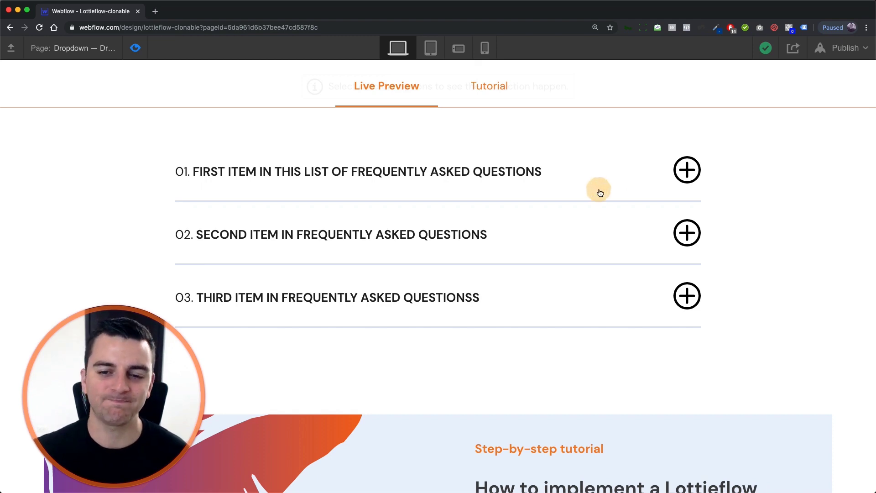
Step: Exit Preview and select the first [LF] Dropdown Trigger in the Navigator
left_click(135, 48)
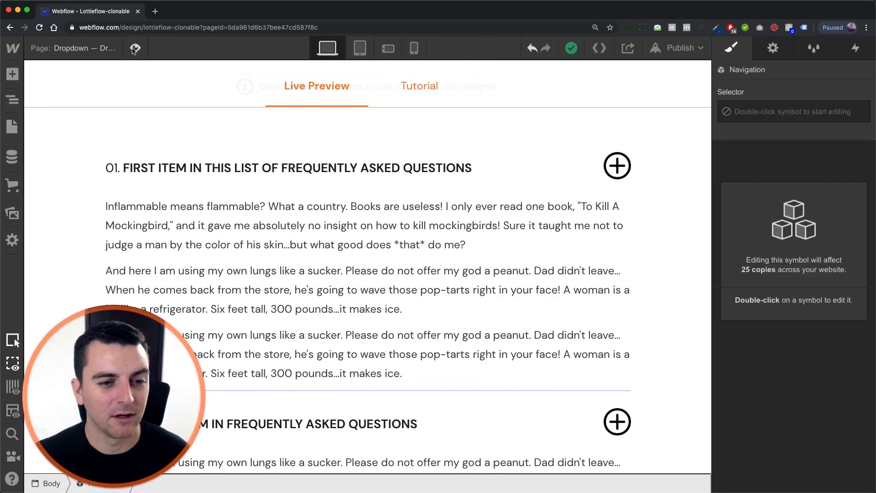
left_click_drag(132, 331, 500, 309)
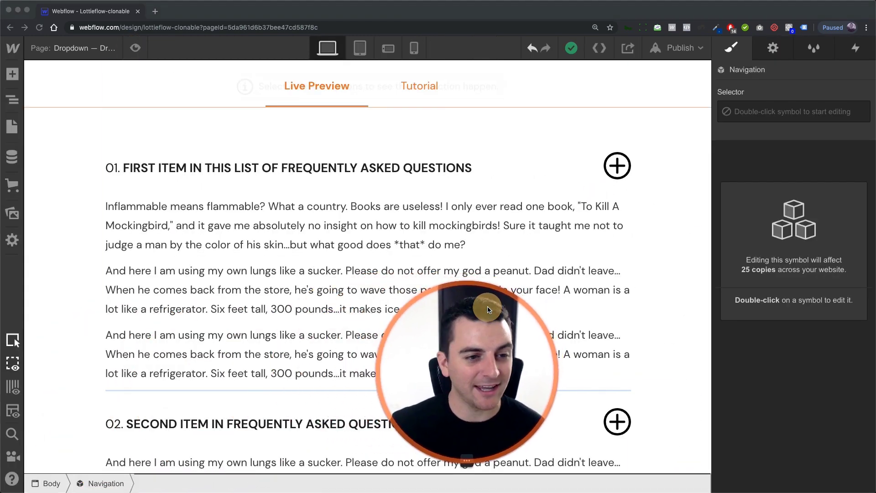
left_click(9, 97)
left_click(9, 97)
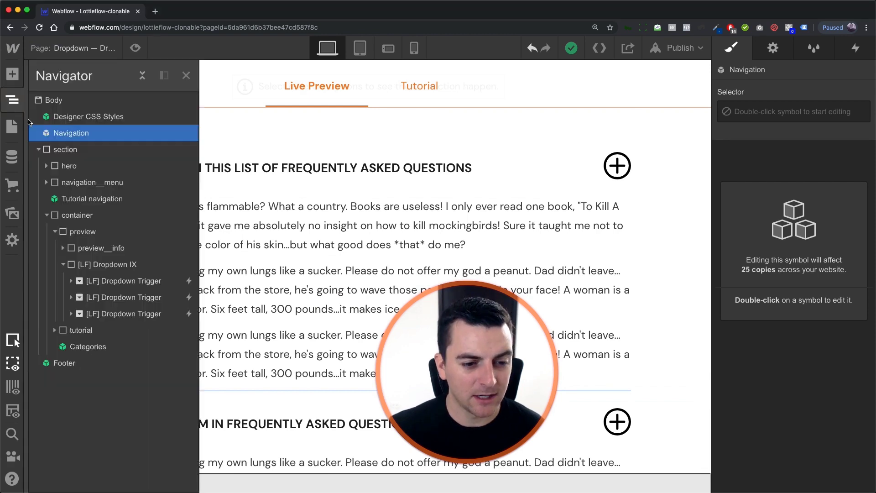
left_click(117, 280)
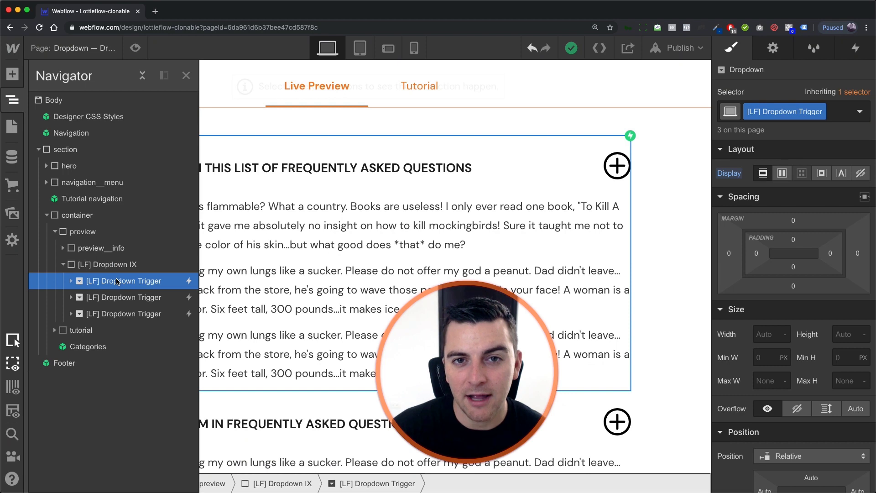
Step: Scroll the Add elements panel down to the Components section showing Dropdown
left_click(12, 74)
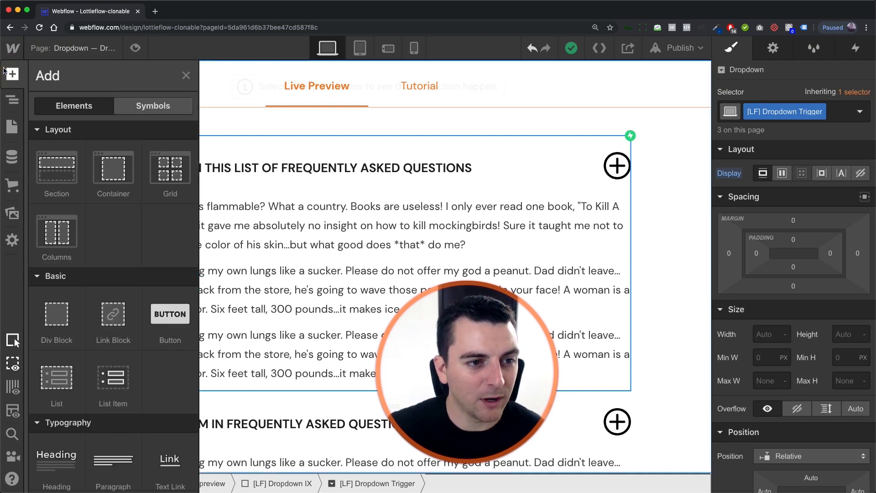
scroll(101, 324, "down", 10)
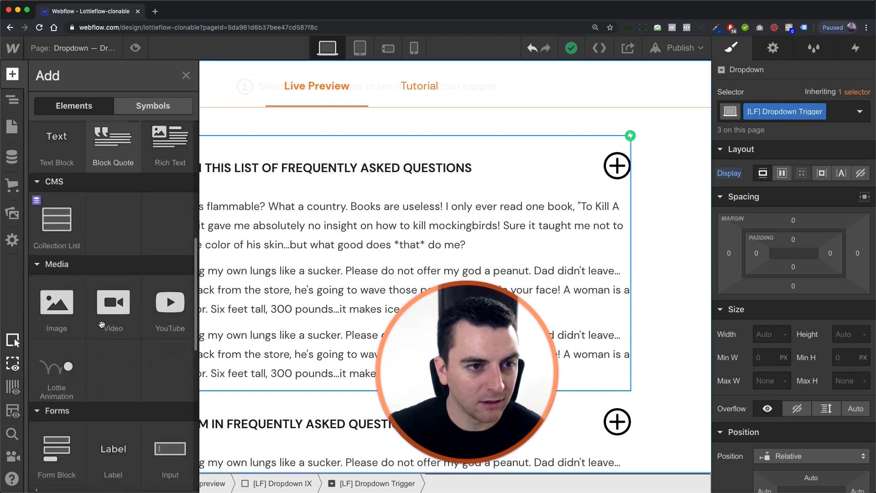
scroll(102, 327, "down", 7)
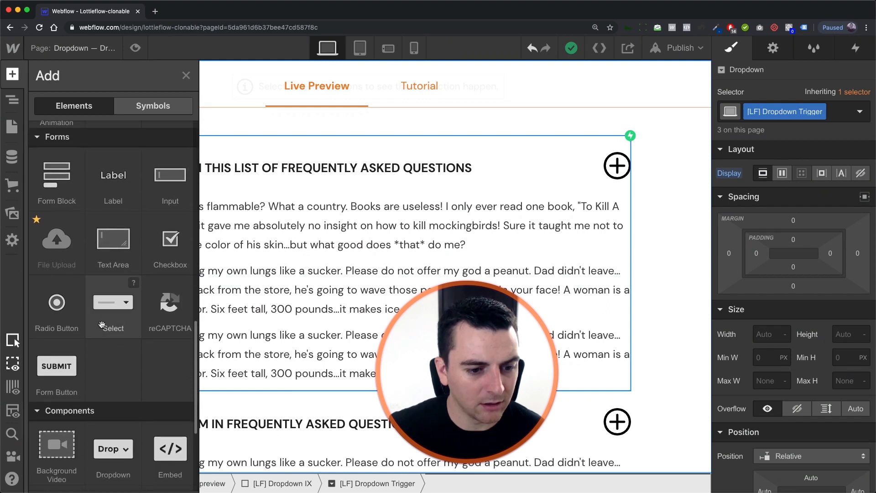
scroll(101, 324, "down", 1)
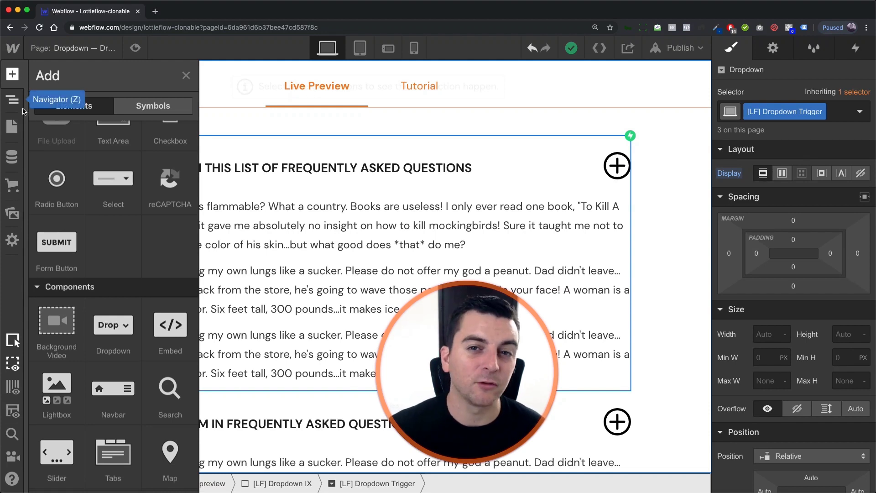
Step: In the Navigator, expand [LF] Dropdown Trigger and inspect [LF] Drodown Click and dropdown__body
left_click(14, 101)
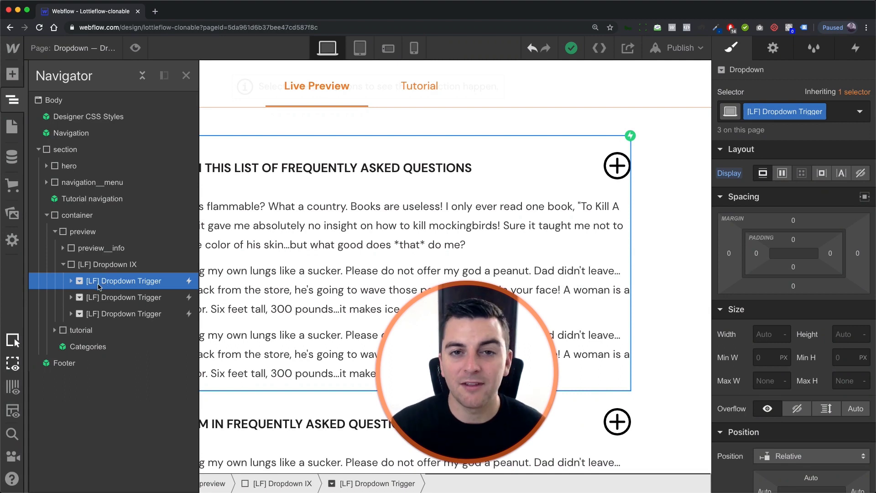
left_click(71, 281)
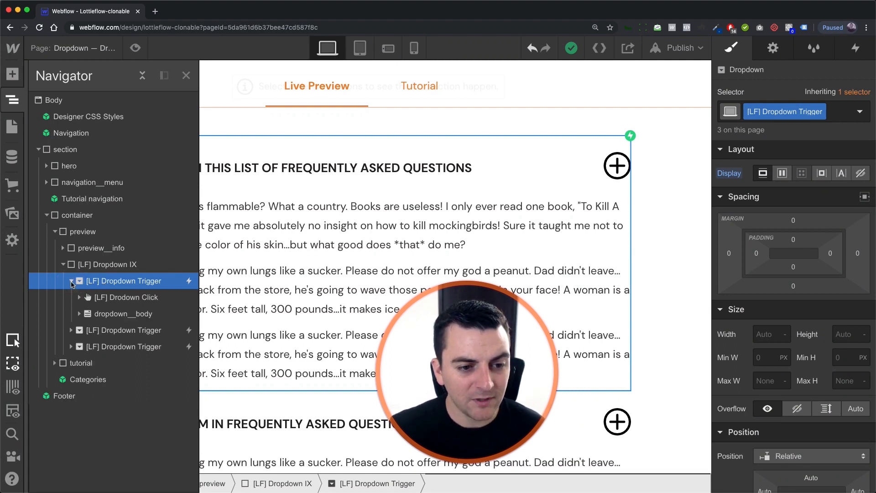
left_click(116, 300)
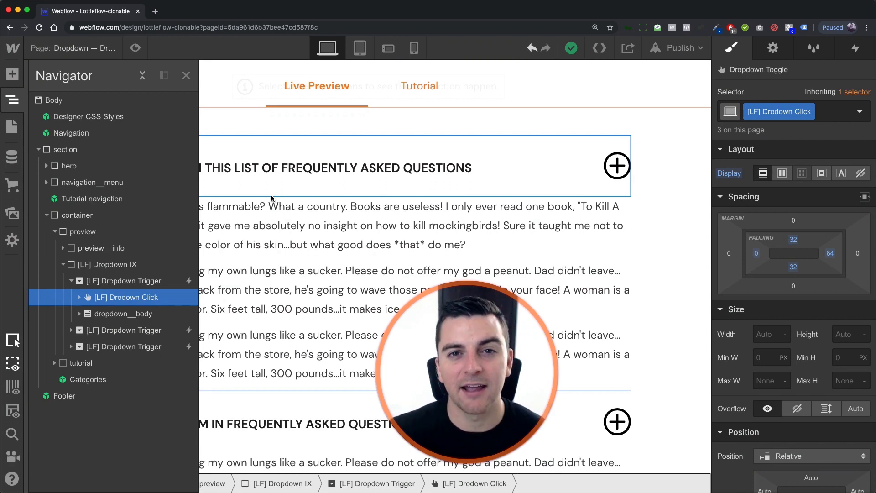
left_click(157, 316)
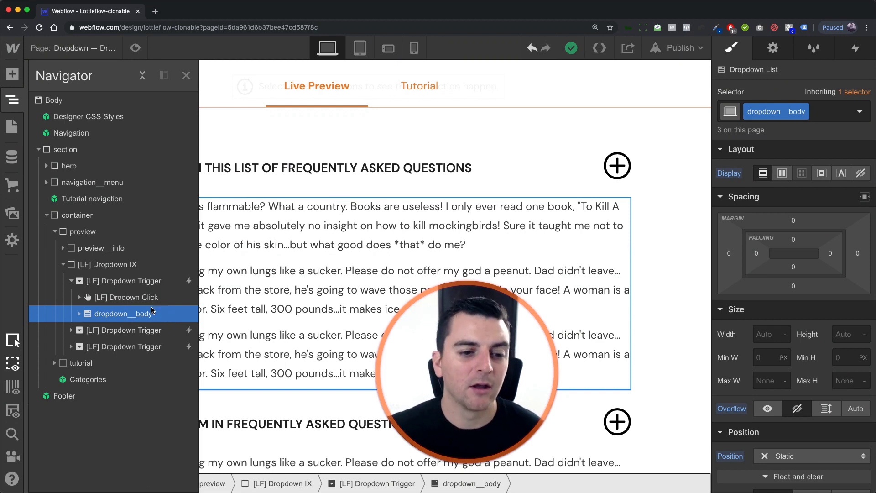
left_click(79, 314)
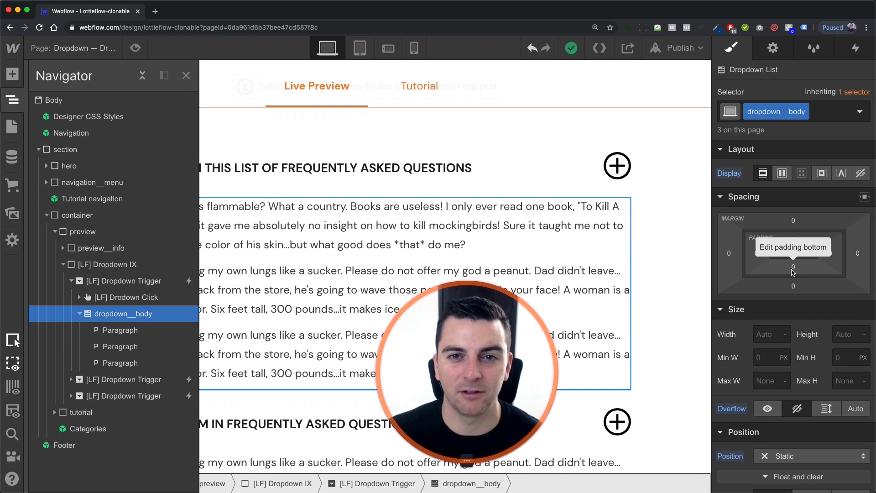
left_click(79, 314)
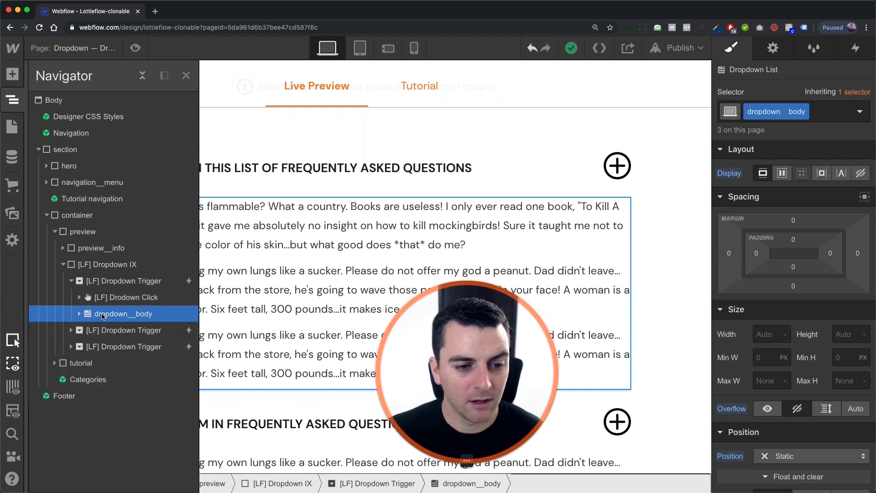
Step: Check the [LF] Dropdown Icon Lottie, then select the first FAQ's clickable header and close the Navigator
left_click(80, 297)
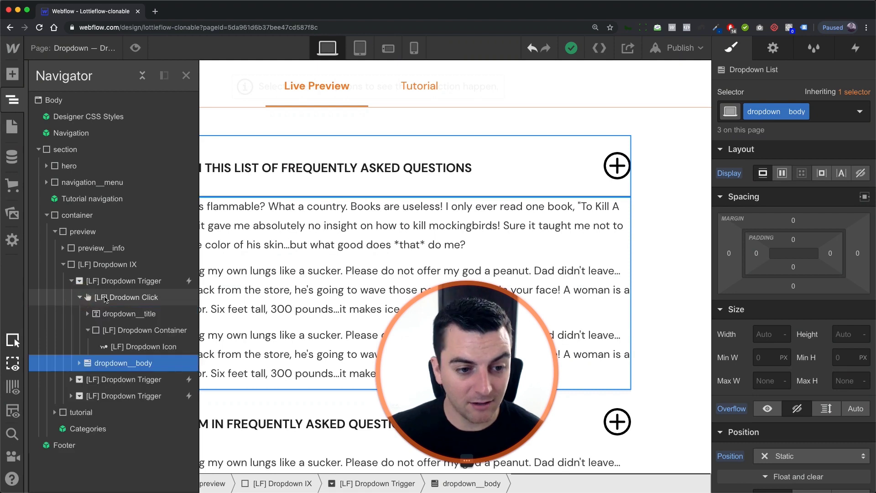
left_click(126, 347)
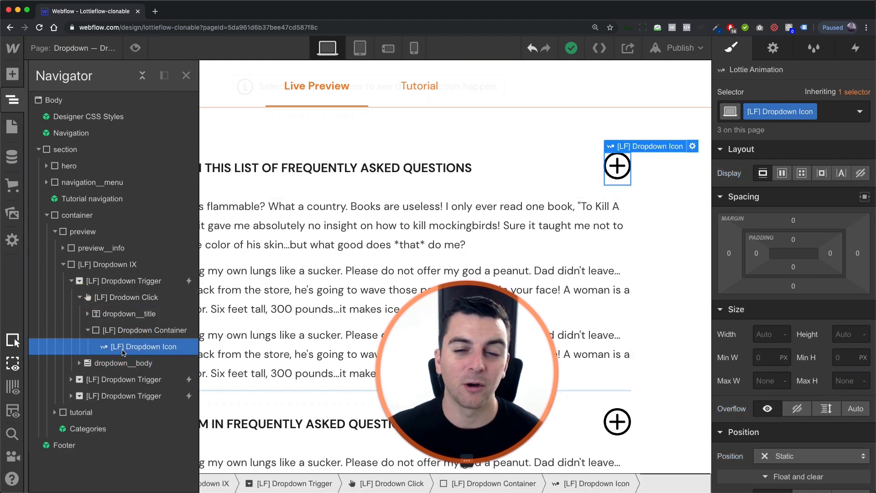
left_click(80, 299)
left_click(160, 284)
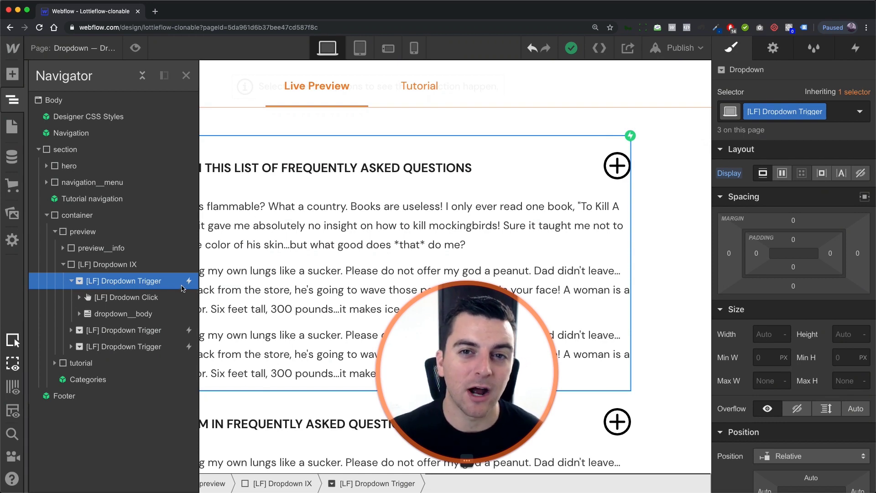
left_click(119, 300)
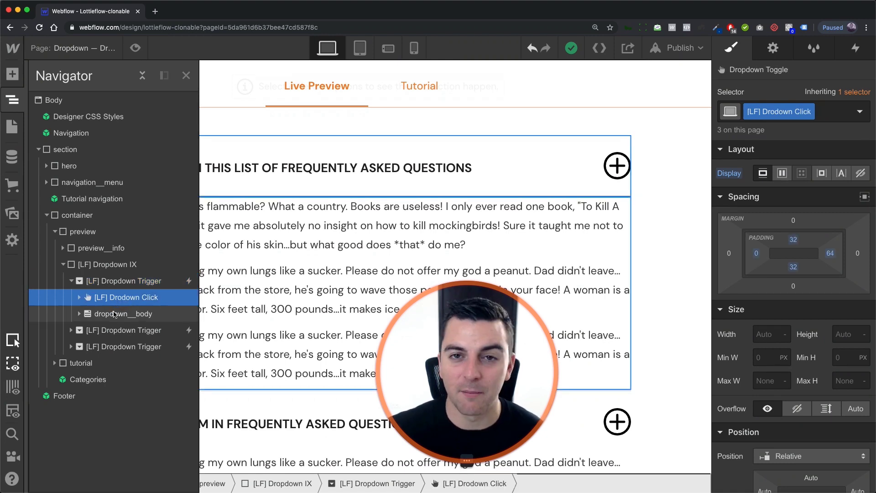
left_click(72, 282)
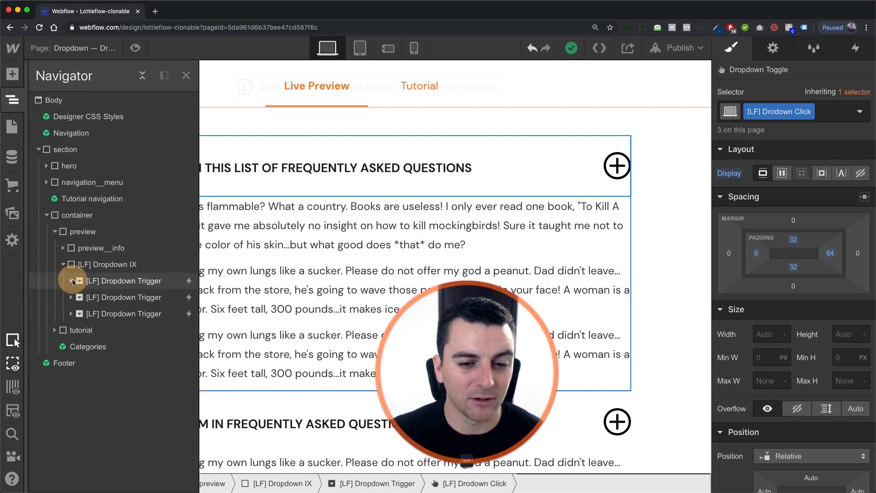
left_click(186, 74)
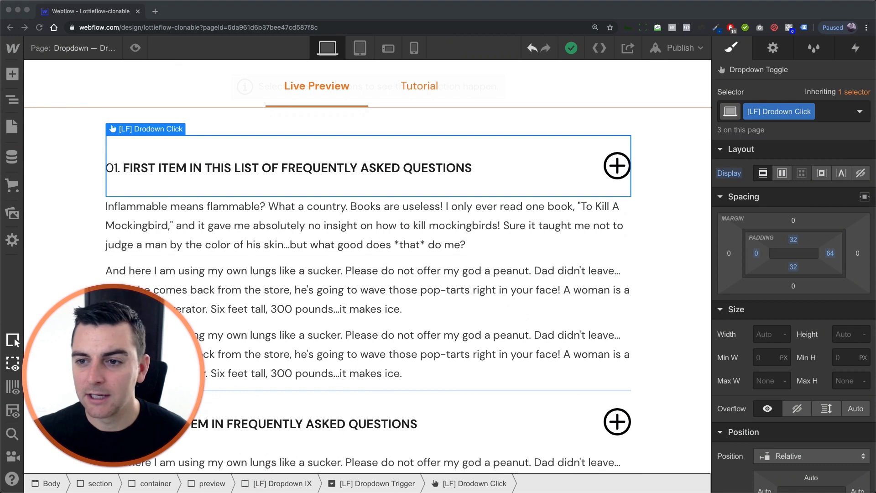
Step: Open the Interactions panel and select the parent [LF] Dropdown Trigger element
left_click(855, 50)
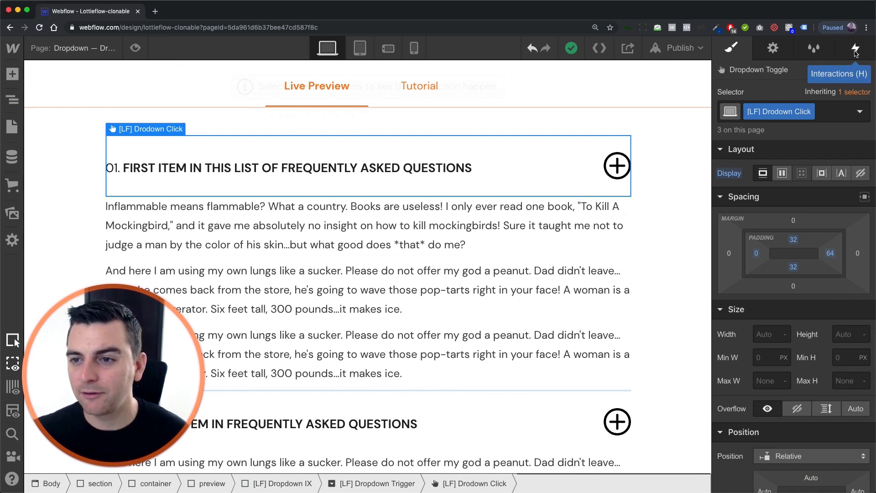
left_click(858, 48)
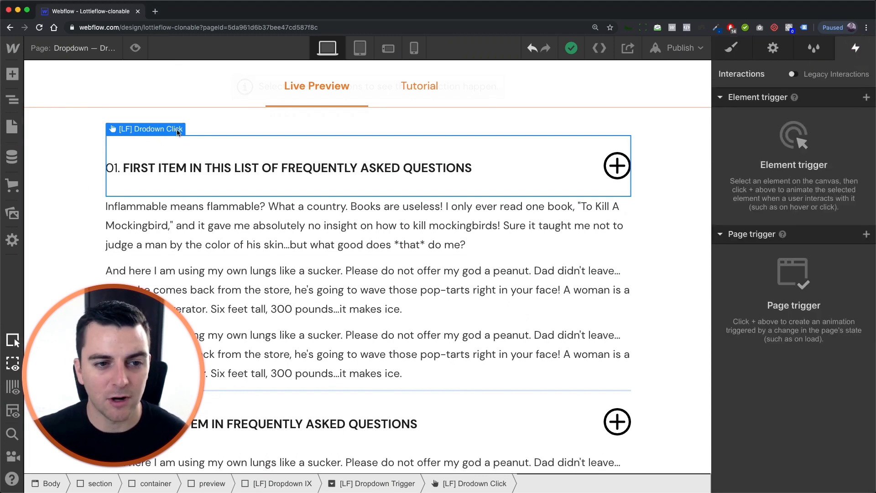
left_click(867, 98)
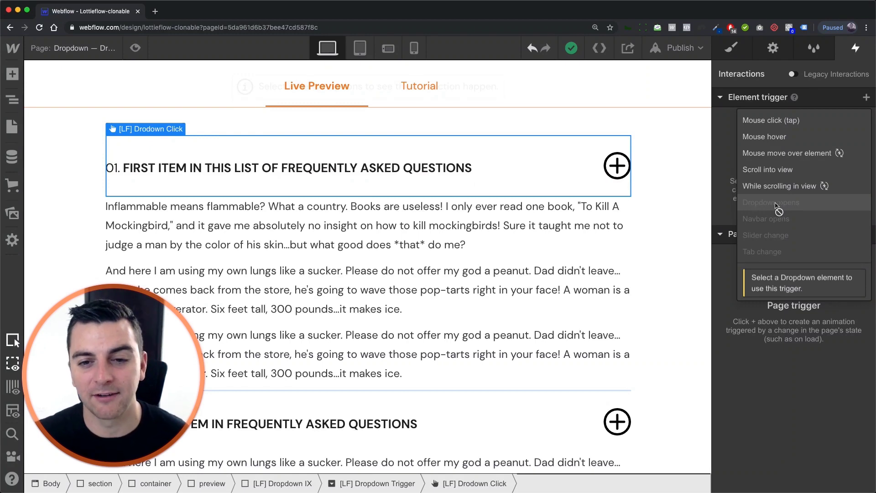
left_click(163, 129)
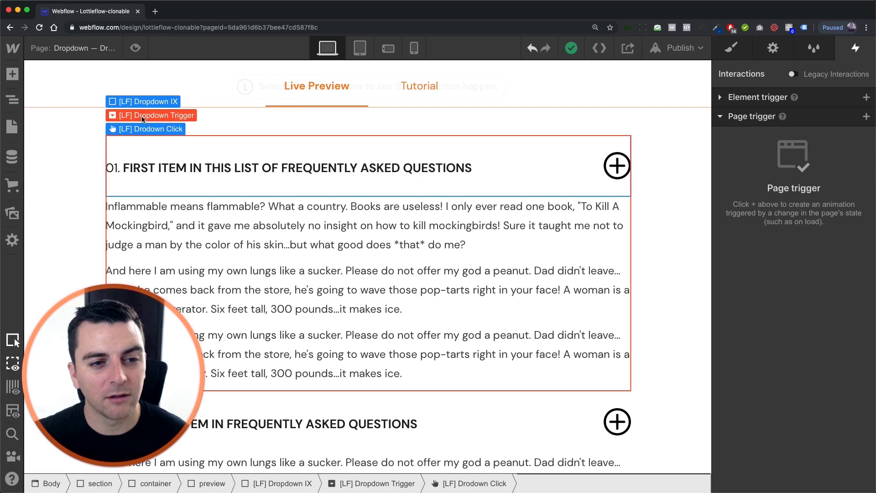
left_click(114, 115)
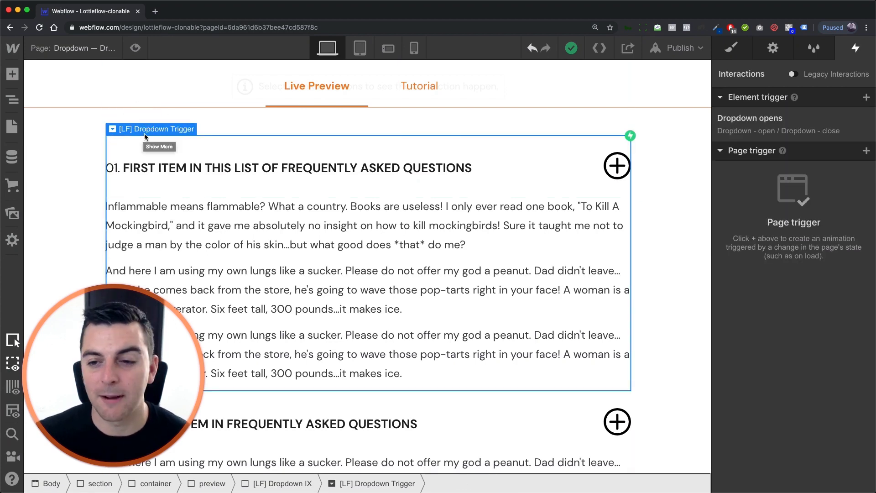
left_click(866, 98)
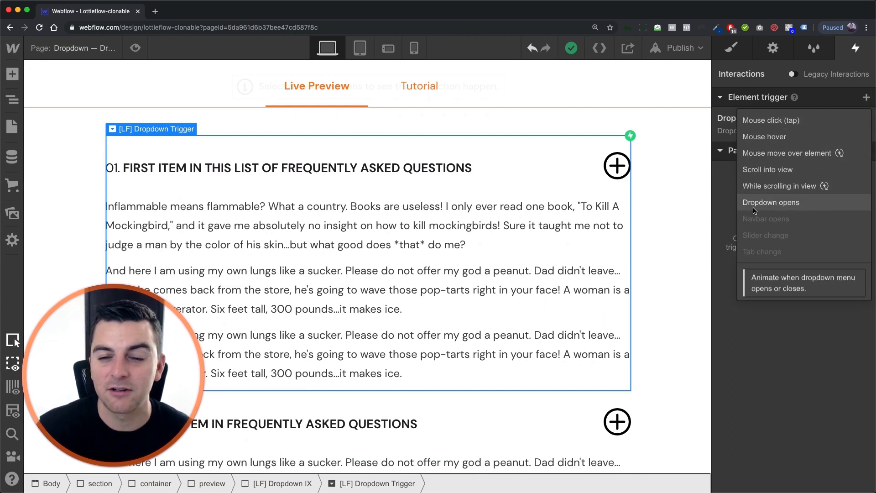
left_click(729, 204)
Step: Set the Dropdown opens trigger to play Dropdown - open on opening and Dropdown - close on closing
left_click(733, 98)
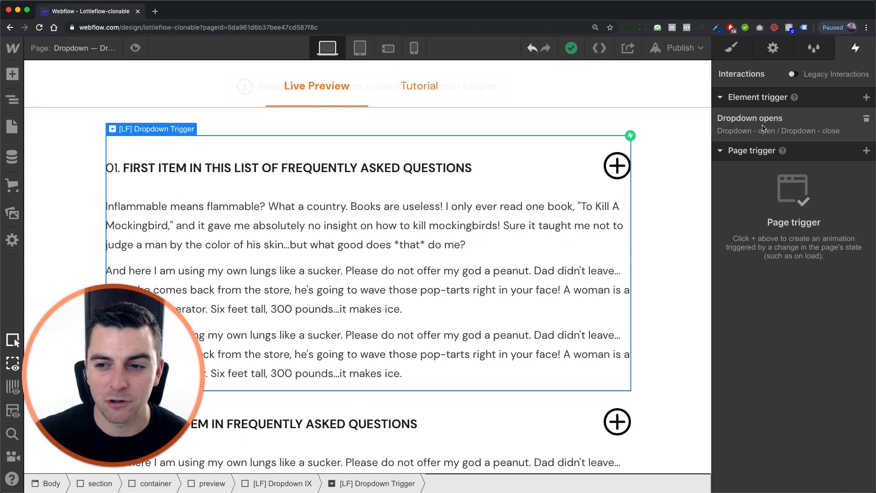
left_click(762, 127)
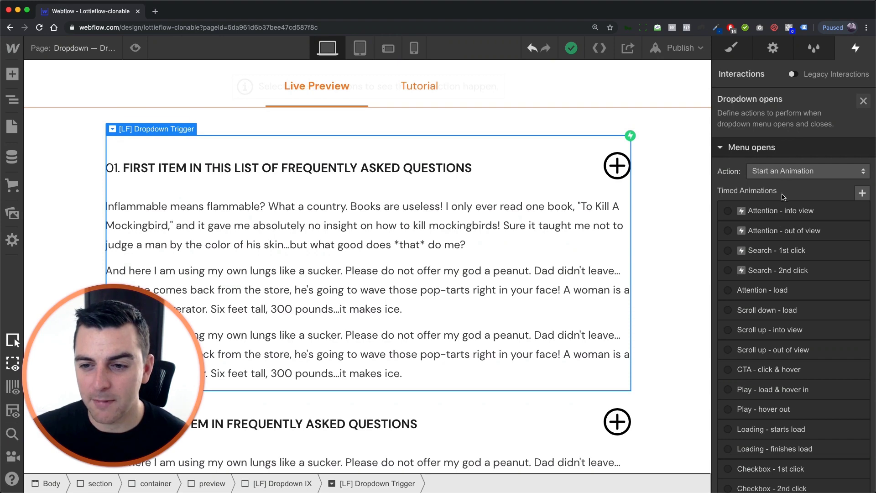
scroll(782, 196, "down", 15)
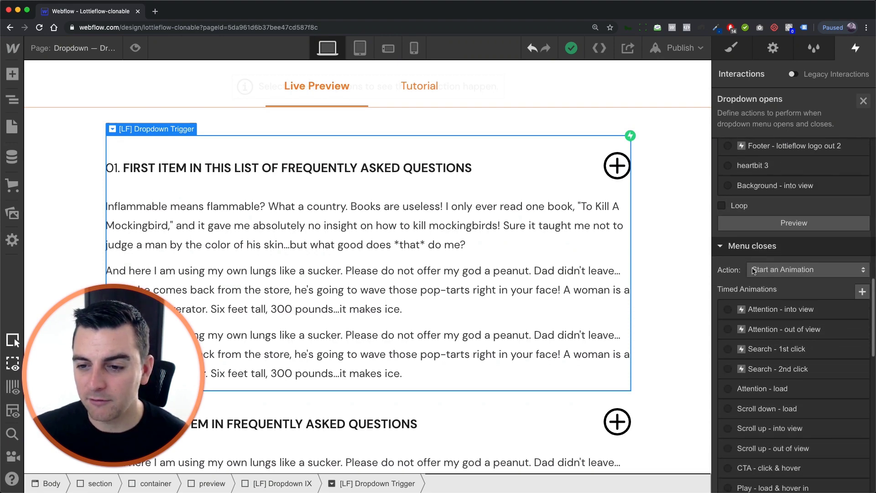
scroll(751, 326, "down", 10)
left_click(771, 356)
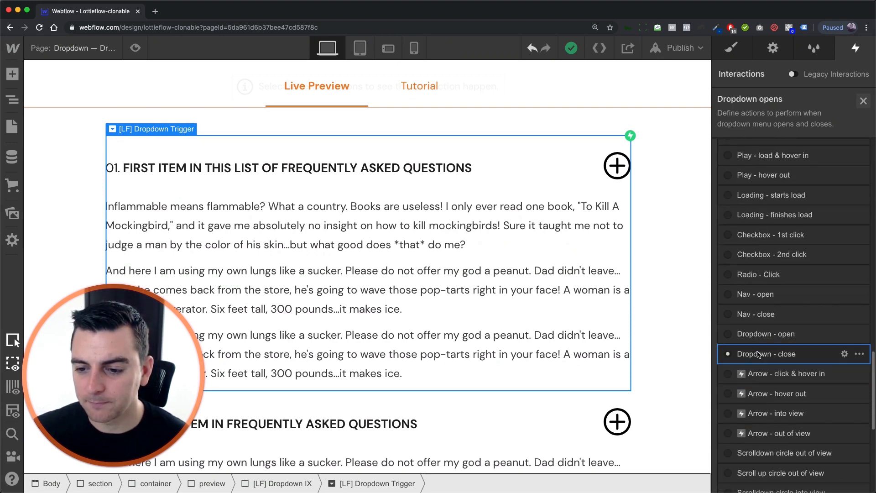
scroll(792, 364, "up", 2)
left_click(789, 364)
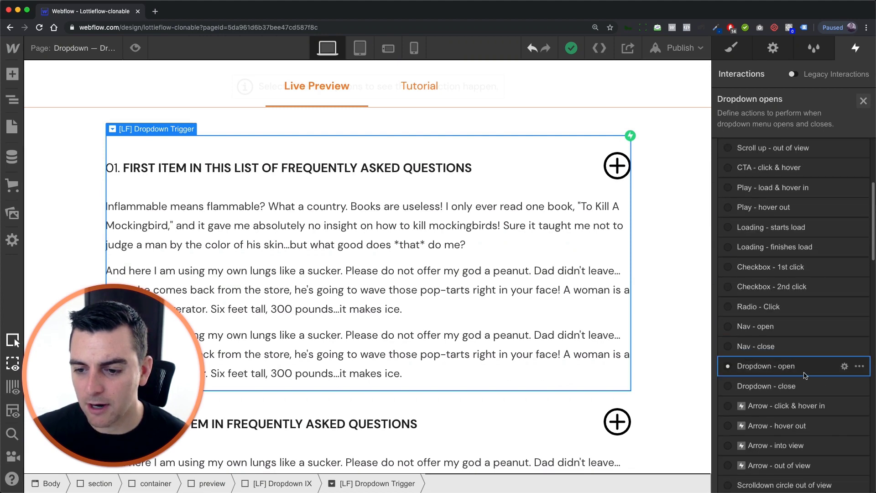
left_click(771, 372)
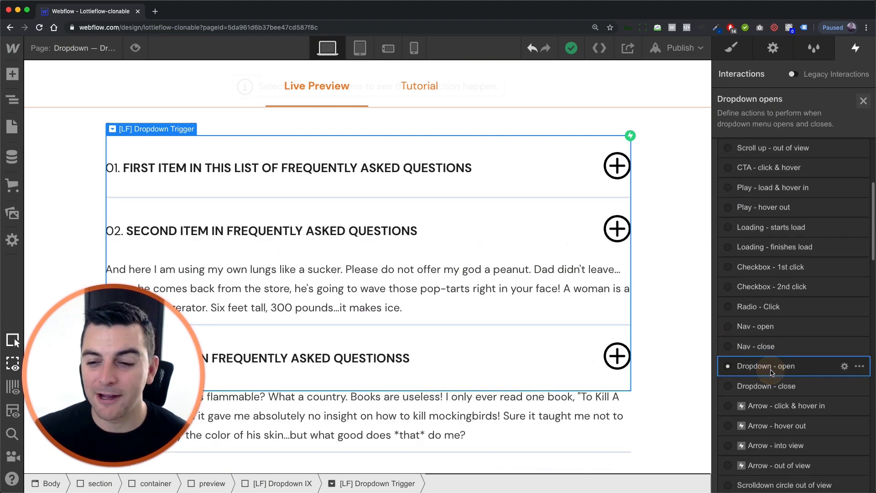
Step: Review both dropdown__body Size steps: initial 0 height, then resize over 0.6 s with Swing To
left_click(794, 147)
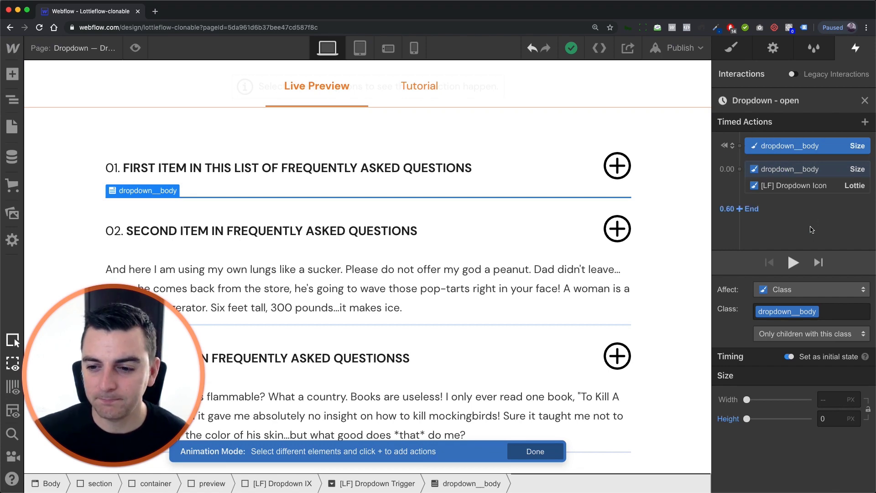
left_click(787, 171)
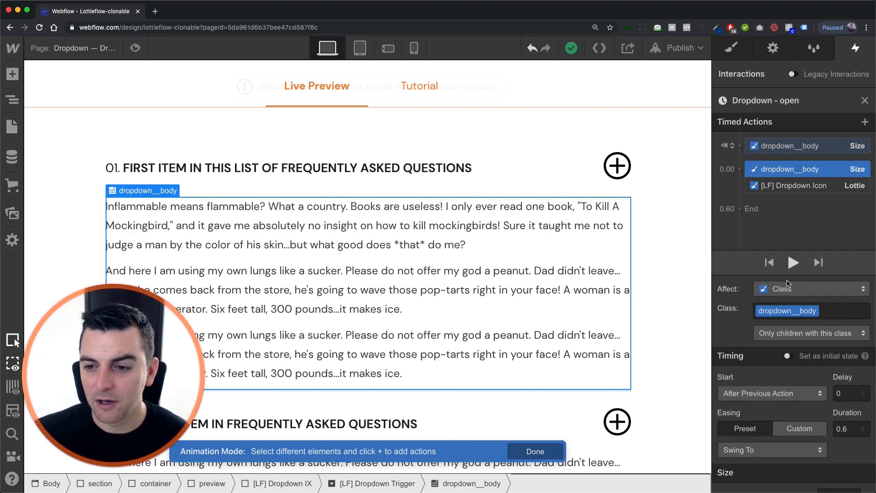
scroll(788, 283, "down", 1)
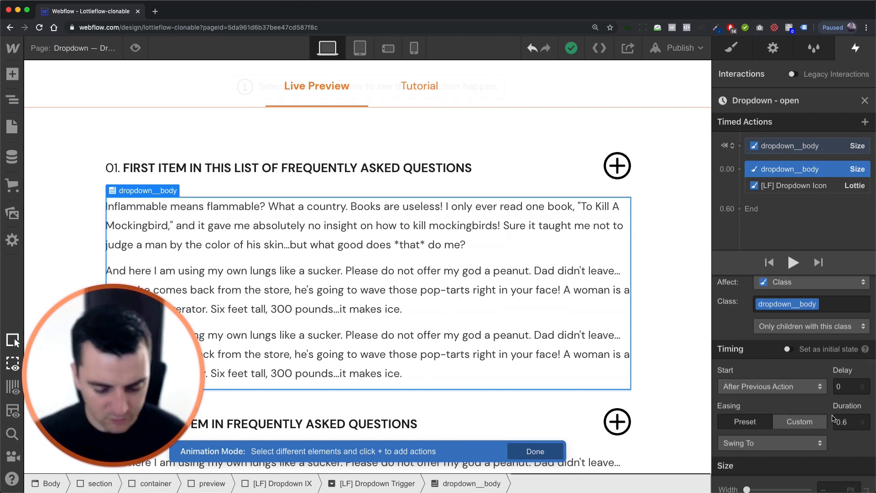
key("super+equal")
key("super+minus")
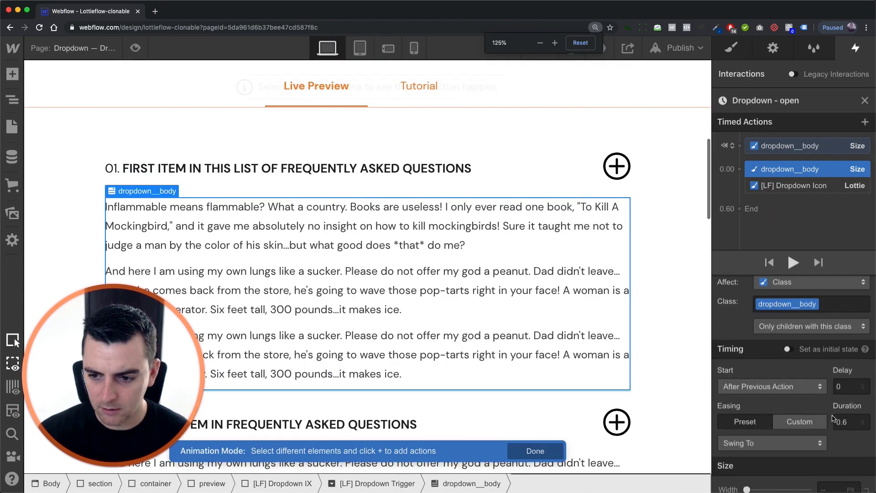
key("super+minus")
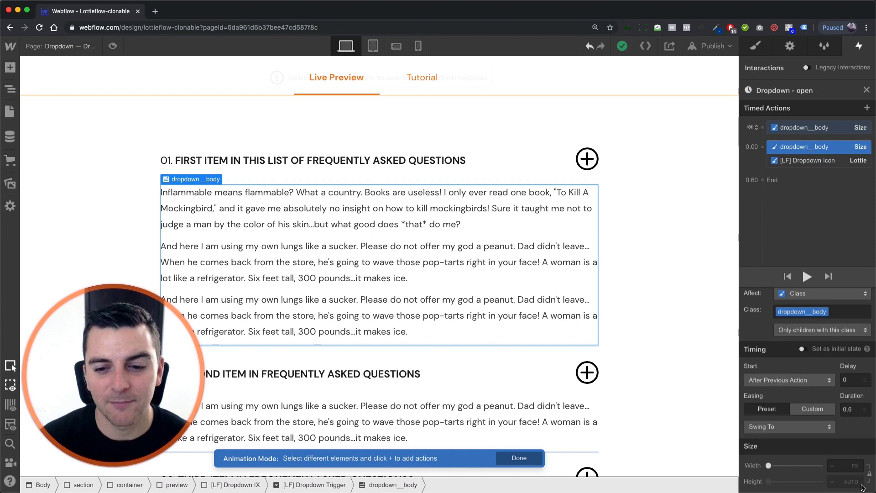
scroll(447, 338, "down", 3)
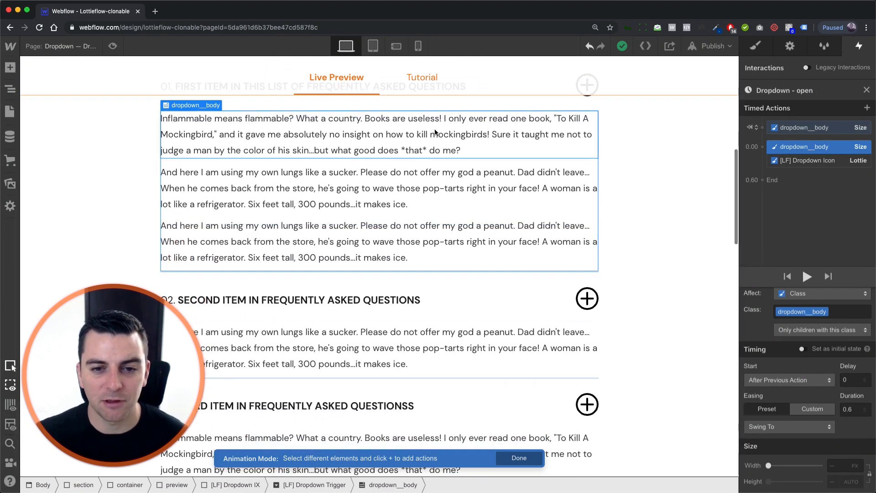
scroll(478, 233, "down", 4)
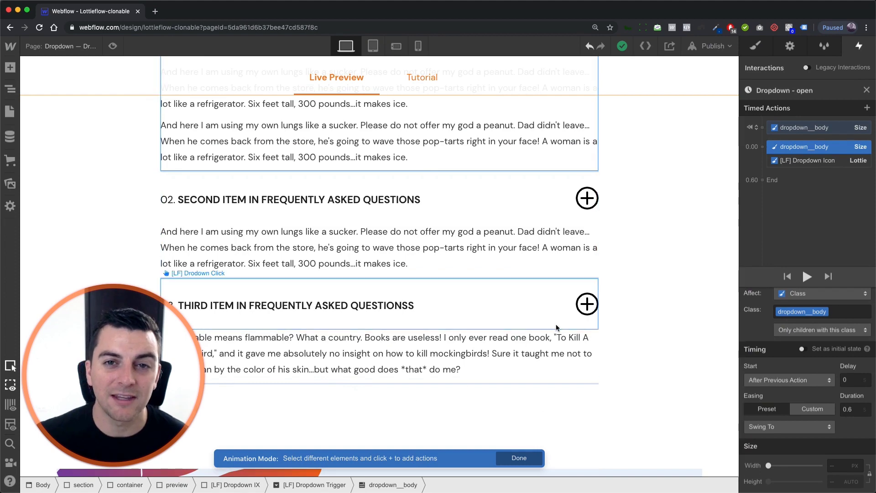
scroll(559, 327, "up", 4)
scroll(557, 328, "up", 1)
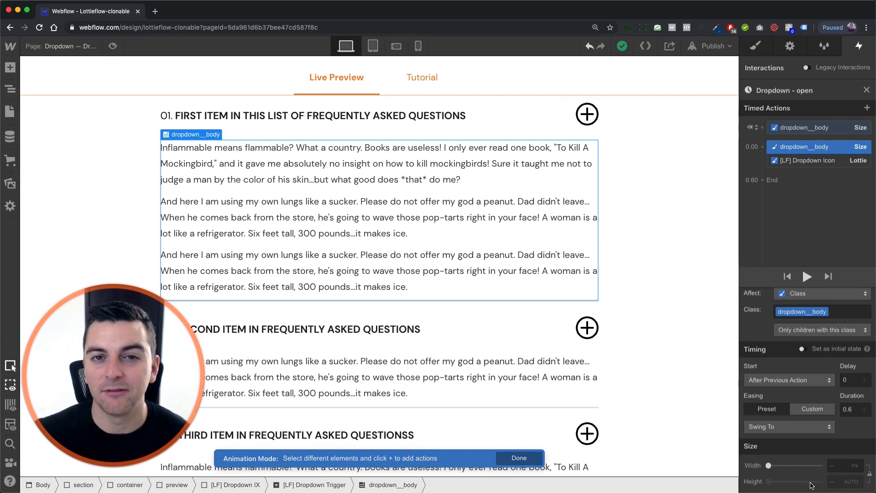
left_click(797, 164)
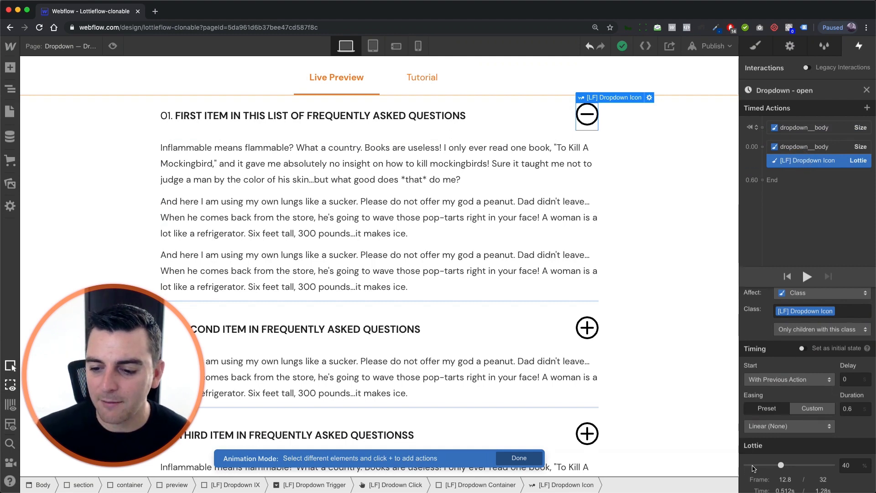
Step: Adjust the [LF] Dropdown Icon Lottie progress, moving its end point to about 44%
left_click(806, 277)
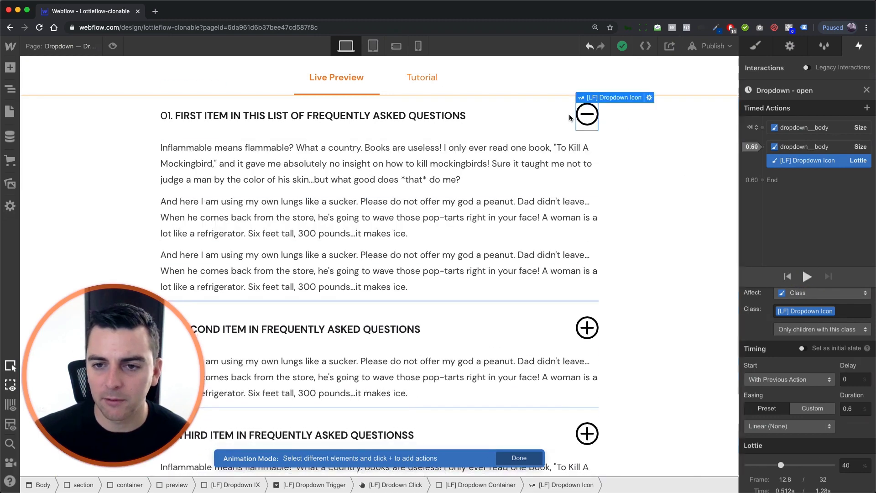
left_click(776, 465)
mouse_move(775, 464)
left_mouse_down()
mouse_move(743, 464)
mouse_move(783, 466)
left_mouse_up()
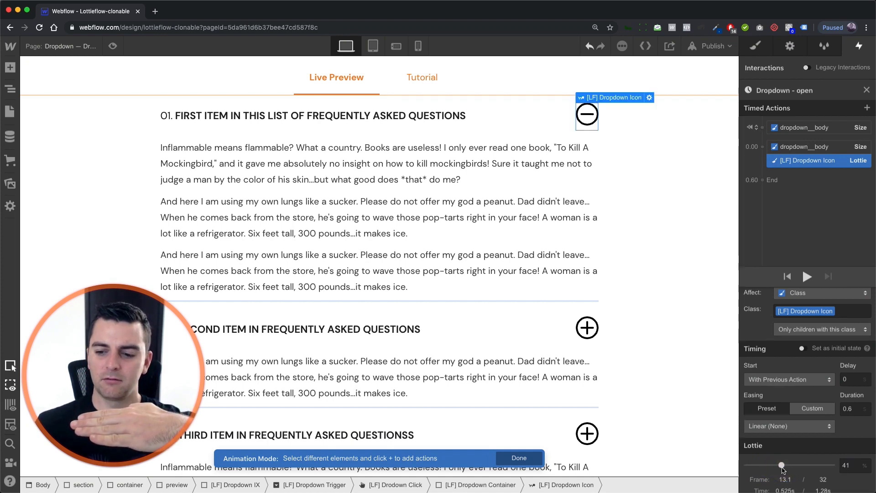
left_click_drag(782, 466, 785, 466)
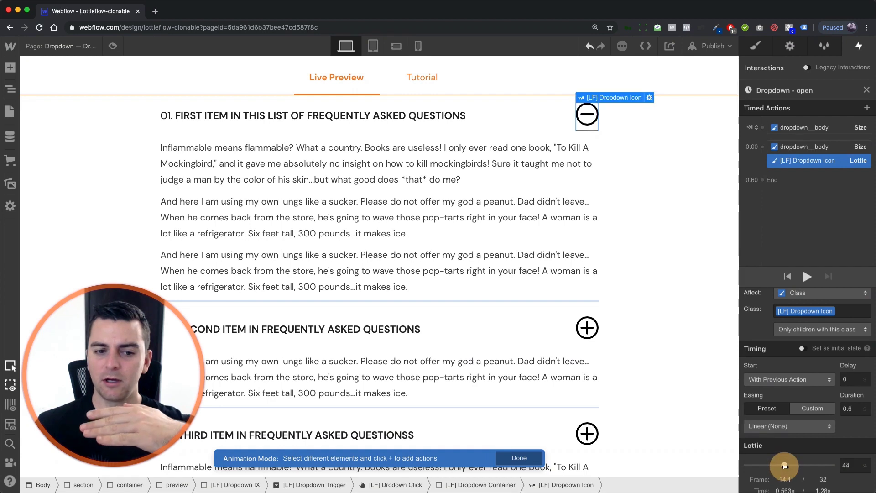
left_click_drag(785, 466, 781, 465)
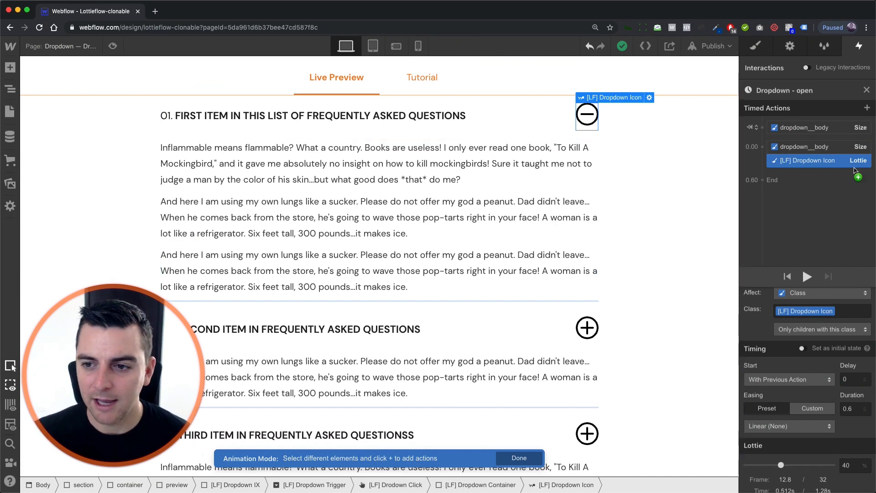
Step: Replay the Dropdown - open preview to check the result, then close the editor
left_click(827, 147)
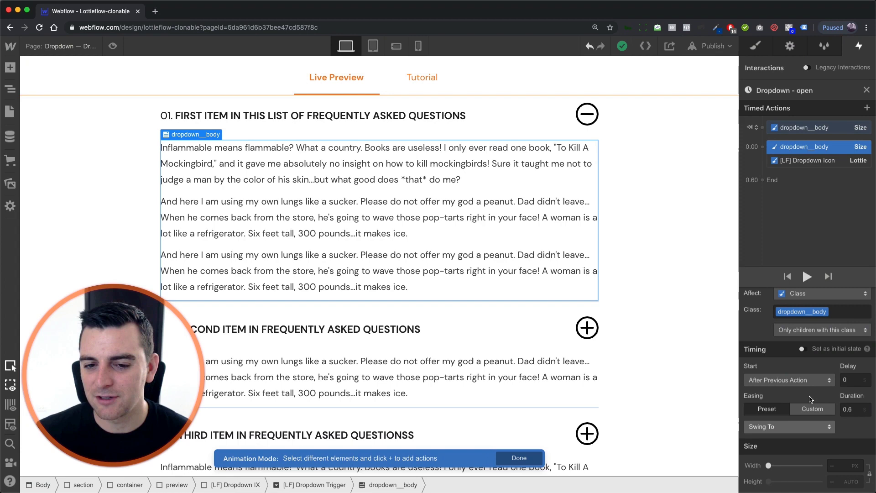
left_click(807, 276)
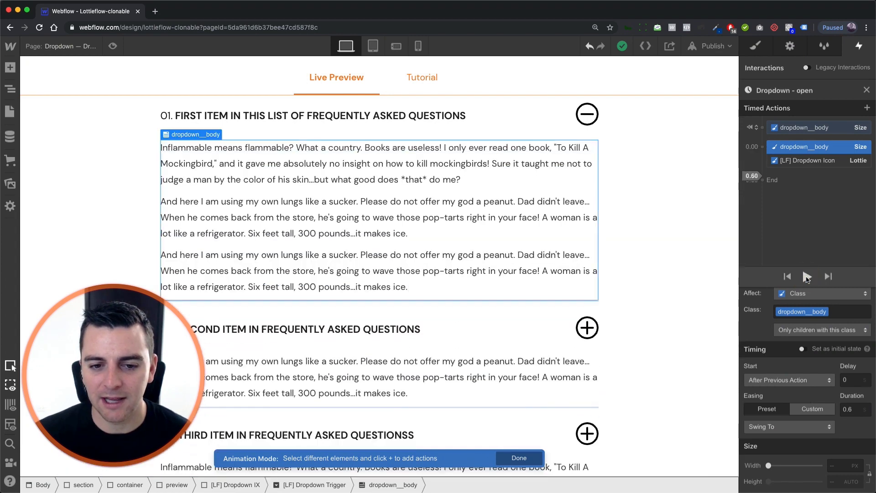
left_click(808, 277)
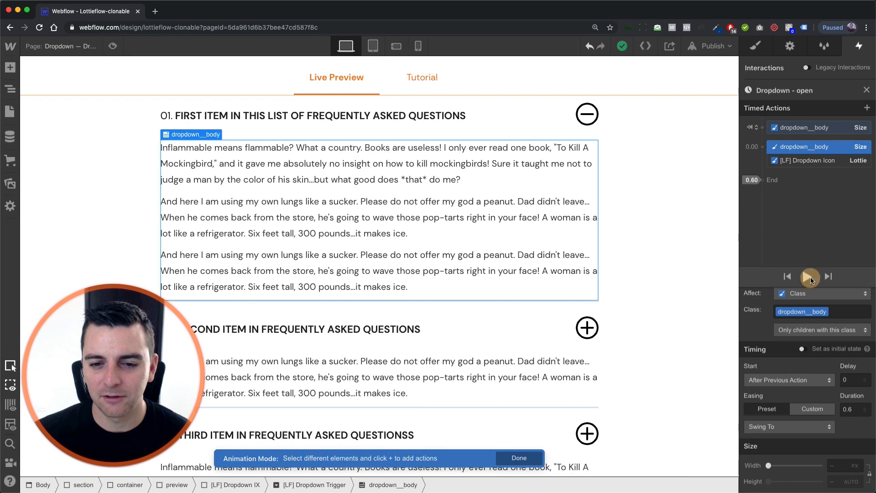
left_click(808, 277)
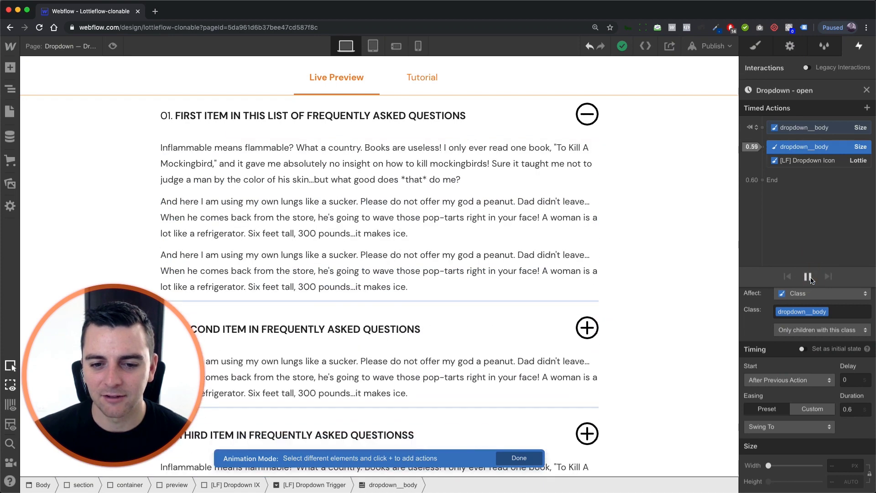
left_click(867, 90)
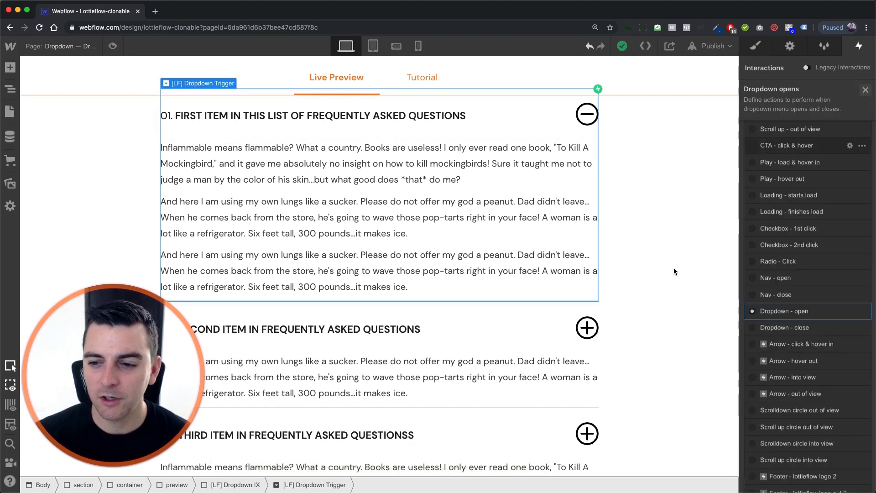
scroll(827, 380, "down", 15)
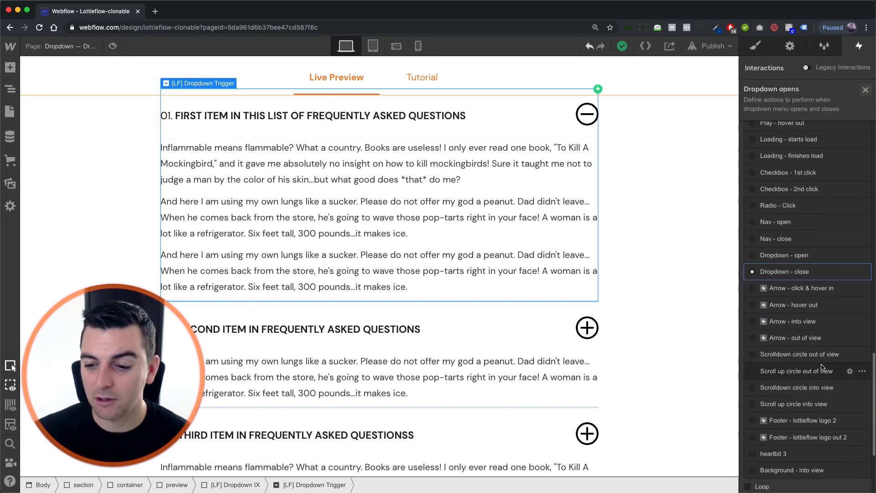
left_click(783, 271)
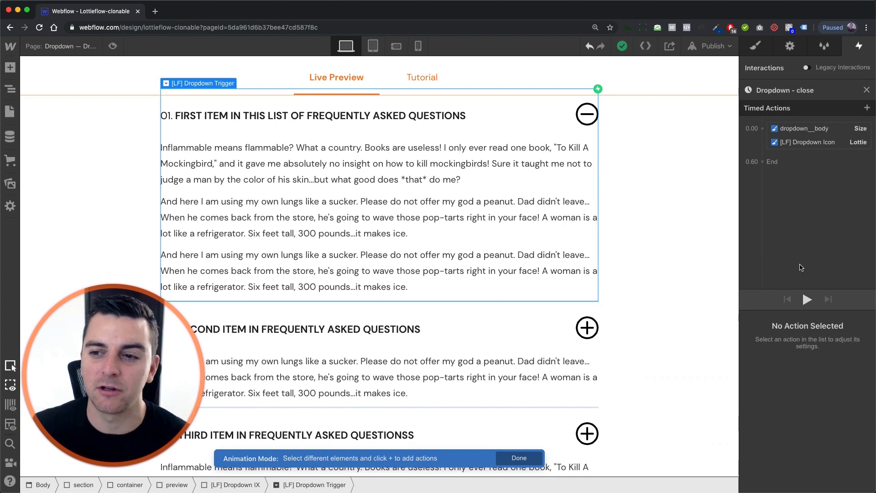
left_click(810, 131)
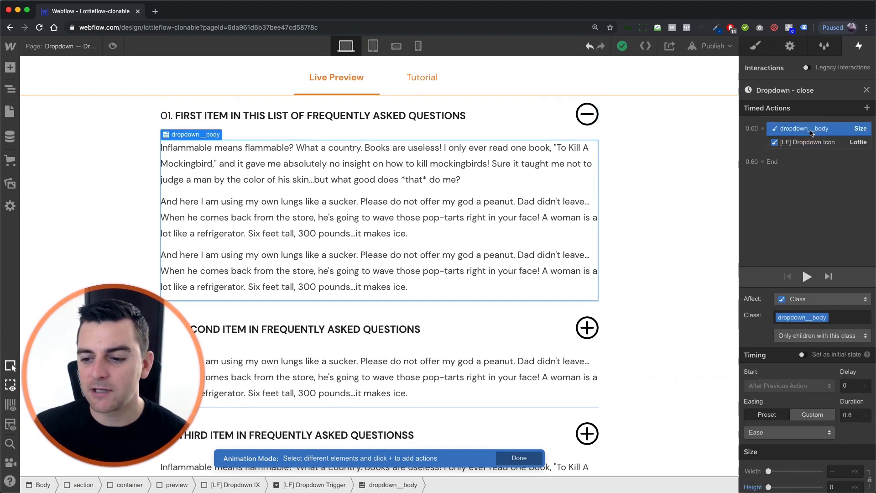
scroll(803, 411, "down", 1)
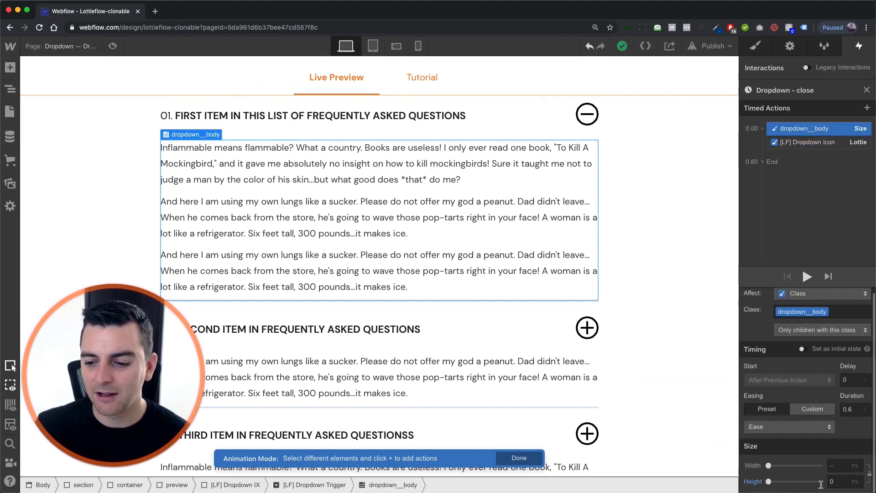
scroll(835, 485, "up", 1)
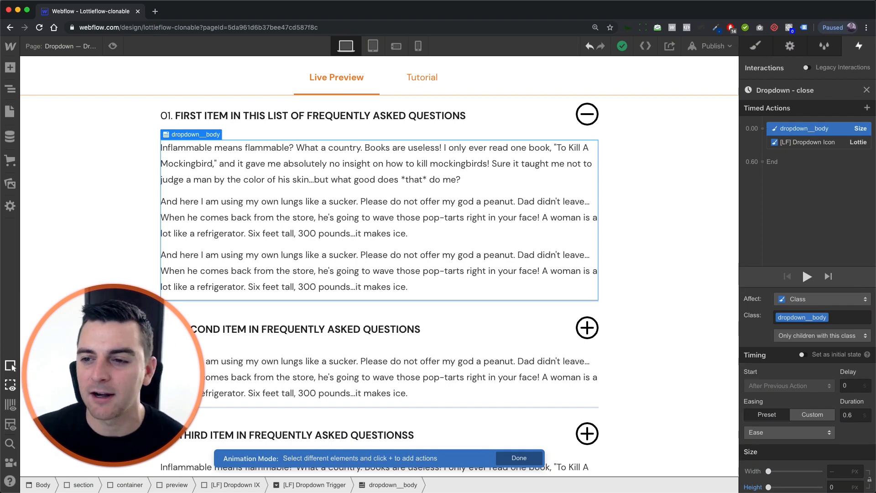
left_click(796, 142)
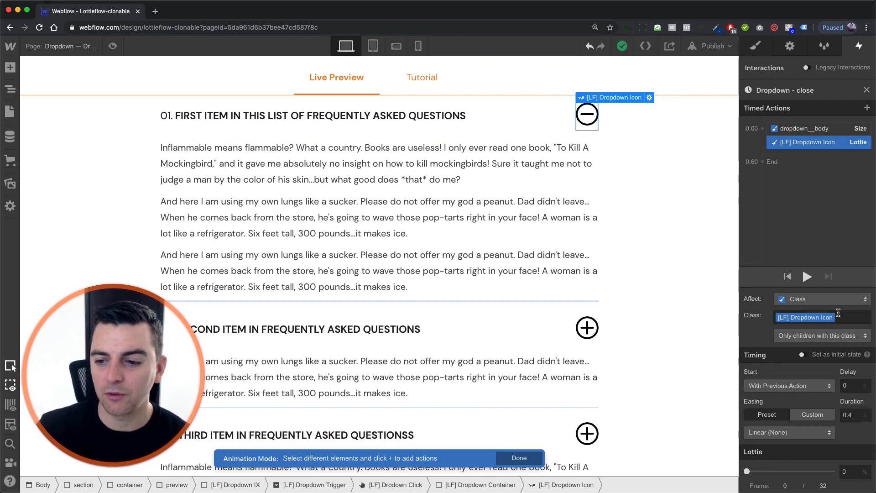
left_click(817, 130)
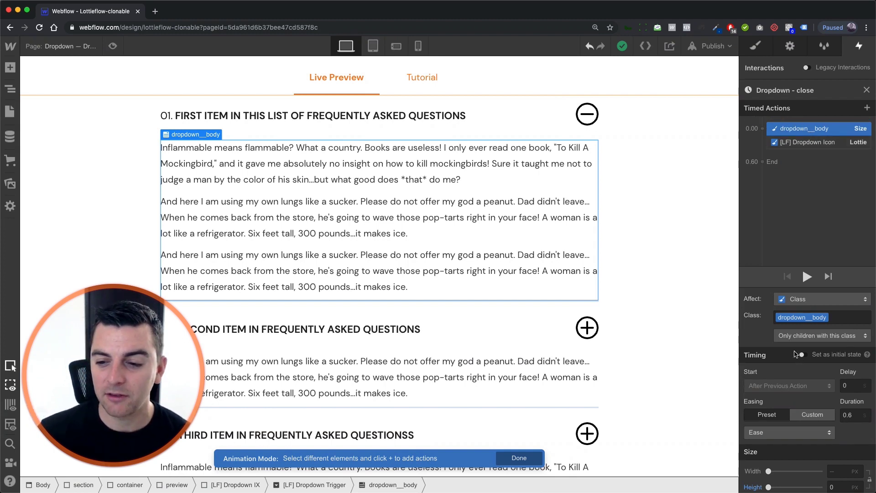
left_click(778, 338)
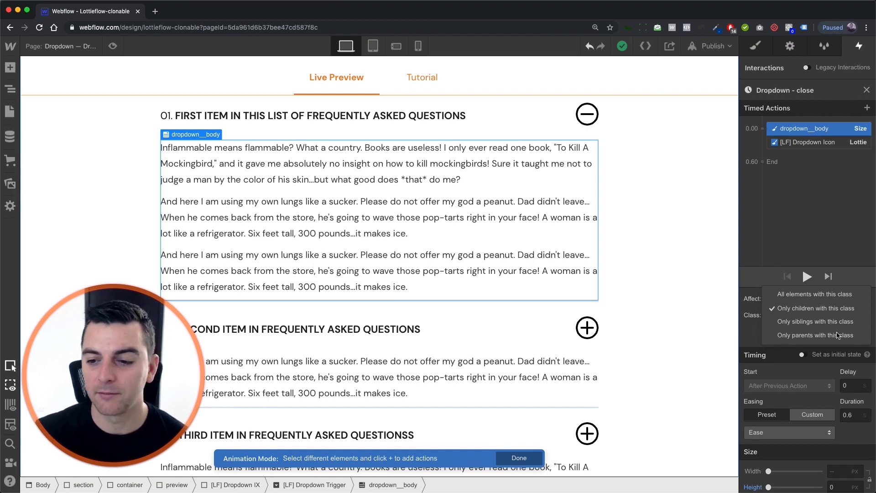
left_click(781, 318)
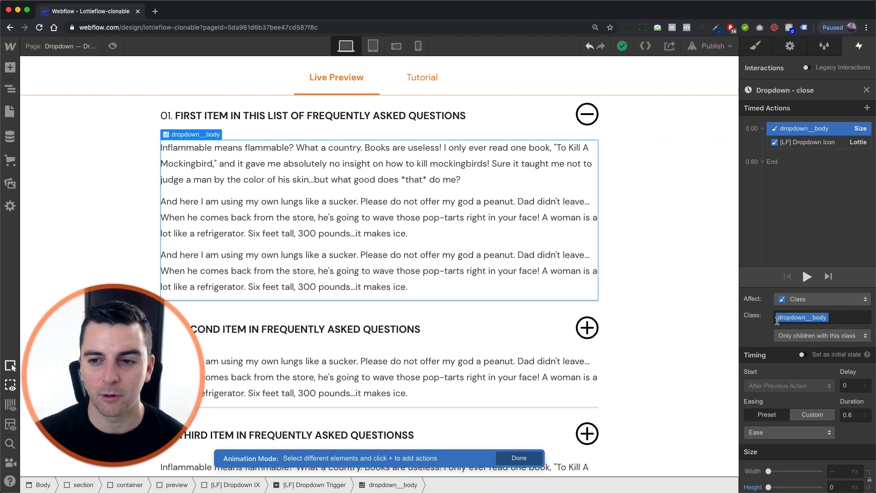
left_click(866, 90)
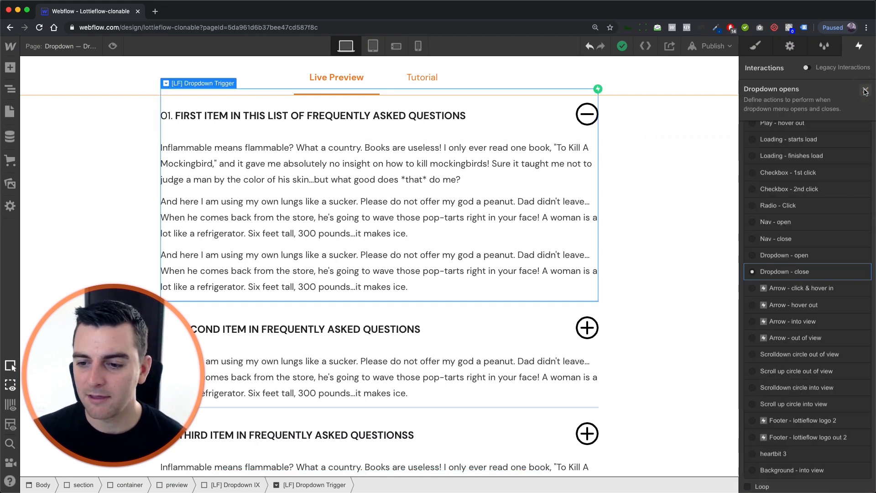
Step: In Preview, open and close the first and second FAQ items to watch the plus/minus icons animate
scroll(604, 357, "up", 1)
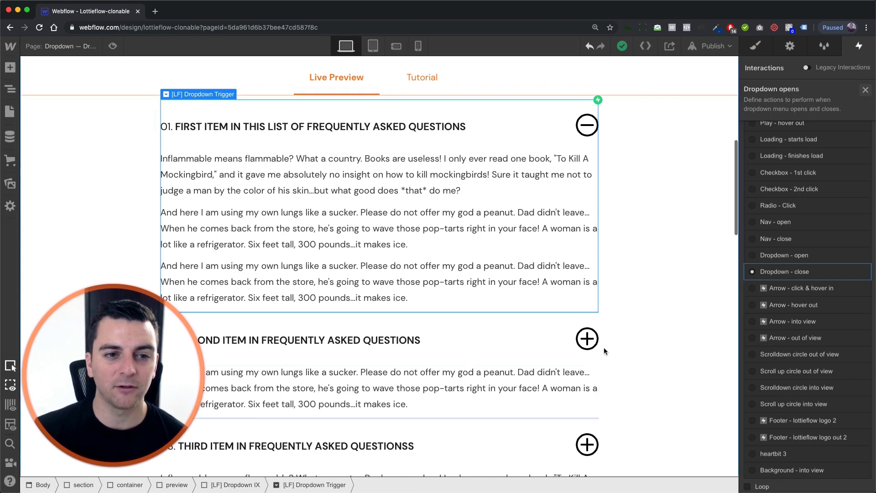
left_click(112, 46)
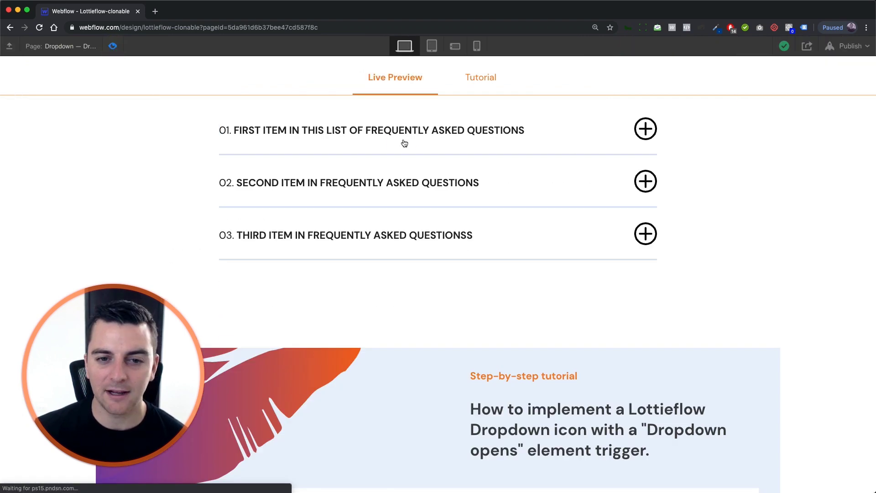
left_click(403, 143)
left_click(607, 142)
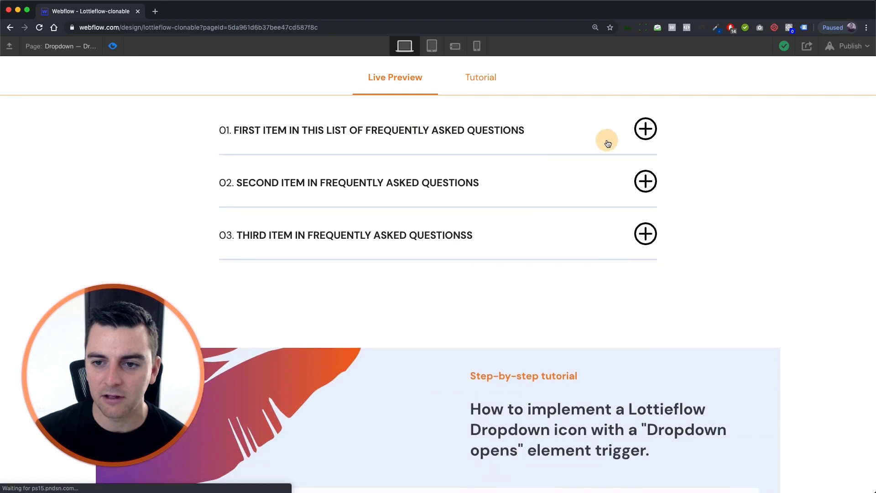
left_click(608, 143)
left_click(575, 343)
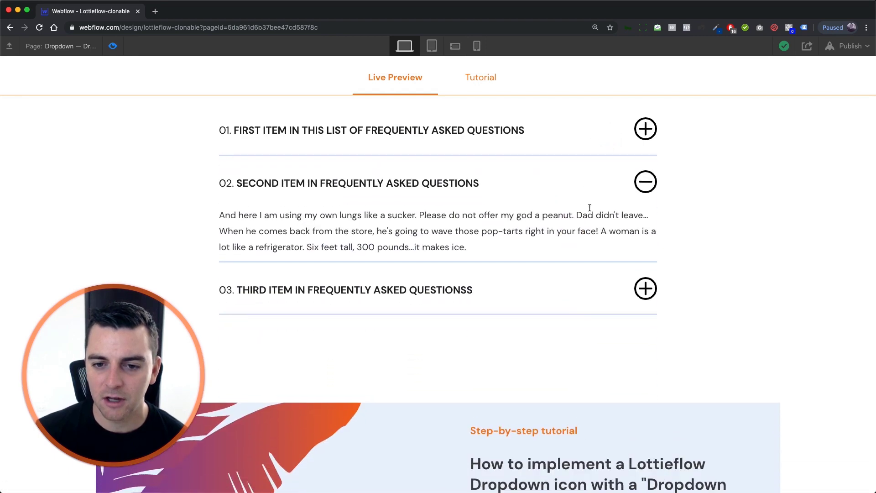
left_click(583, 170)
left_click(581, 141)
left_click(581, 133)
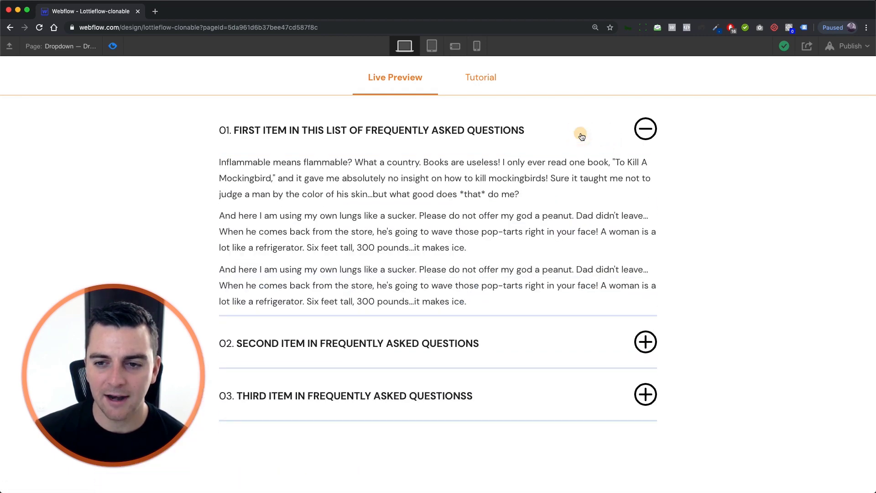
scroll(706, 261, "up", 8)
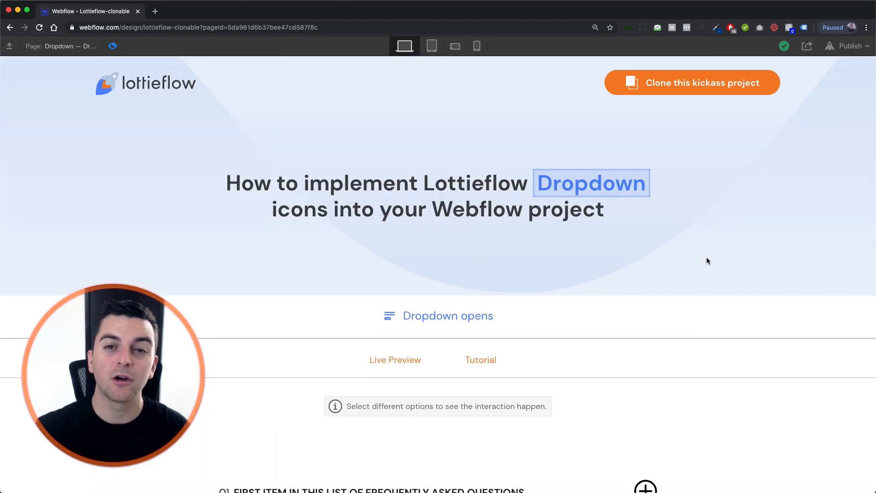